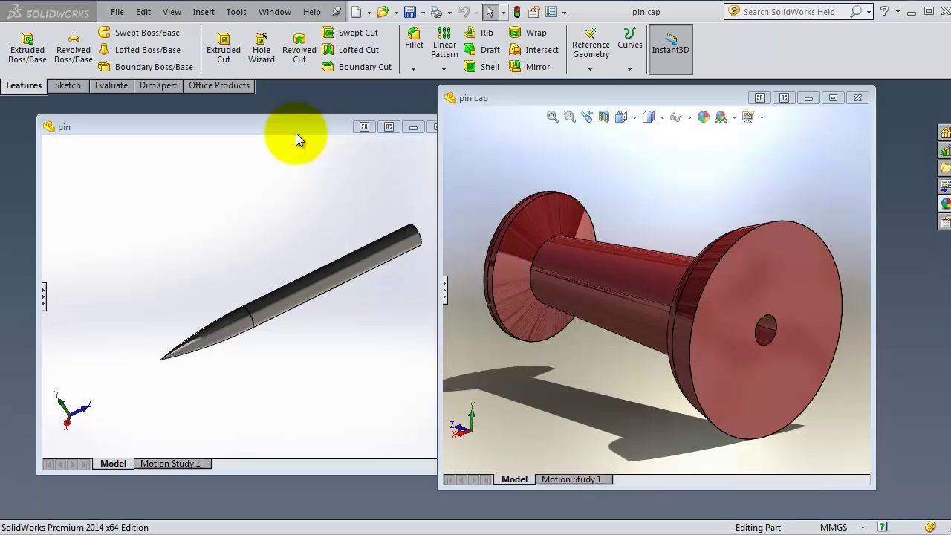
Create a new assembly document and place the open pin part in it as the first component
click(358, 13)
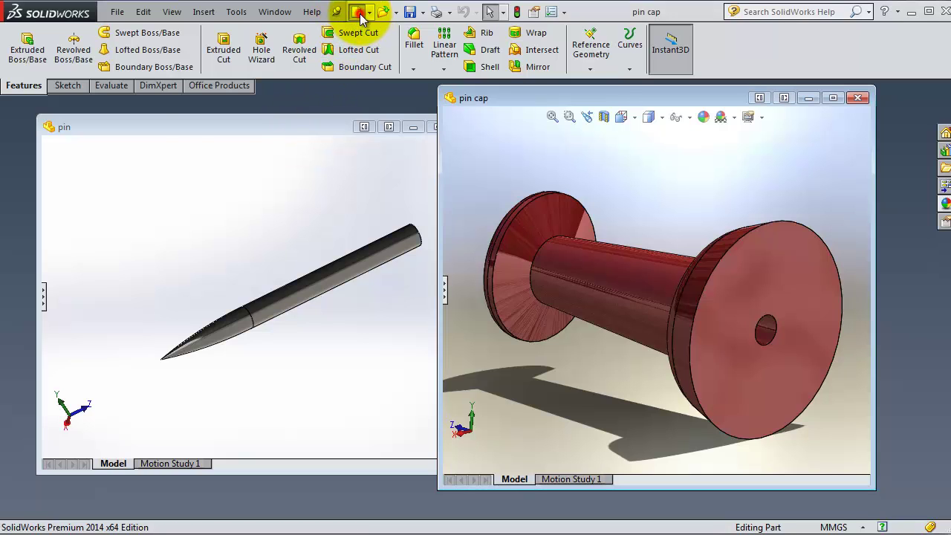
click(216, 217)
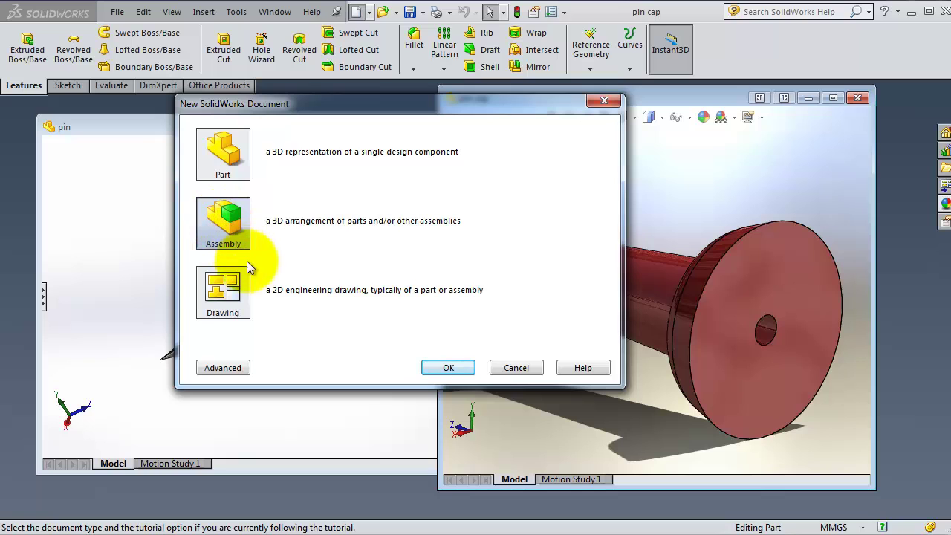
click(455, 367)
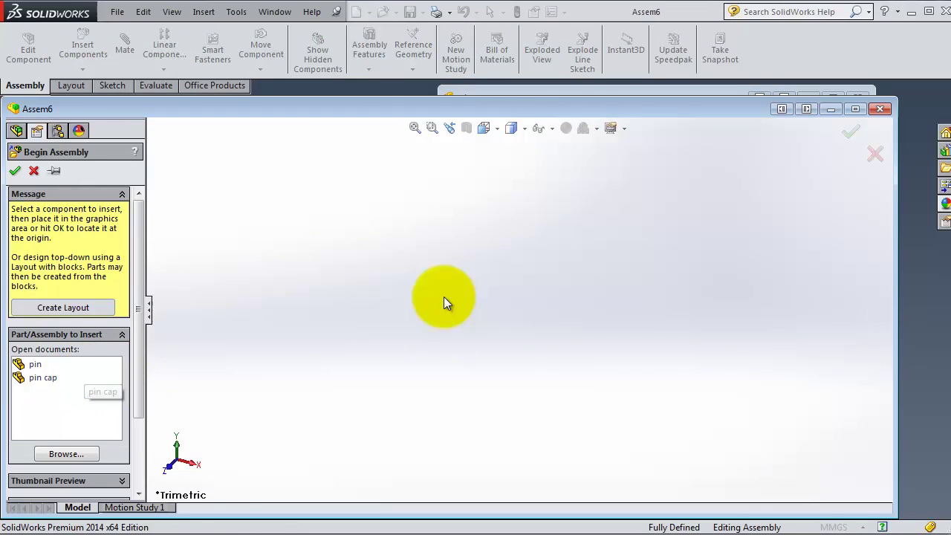
click(32, 364)
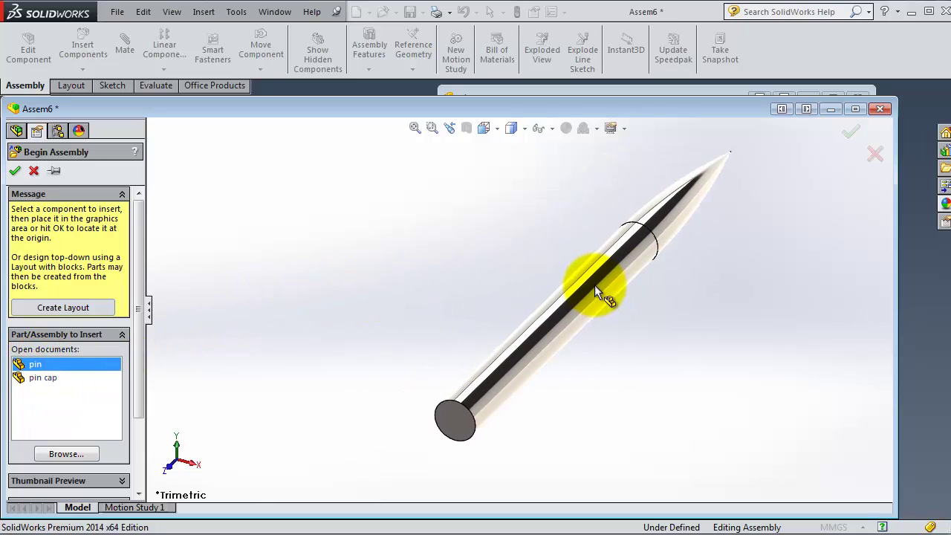
click(663, 275)
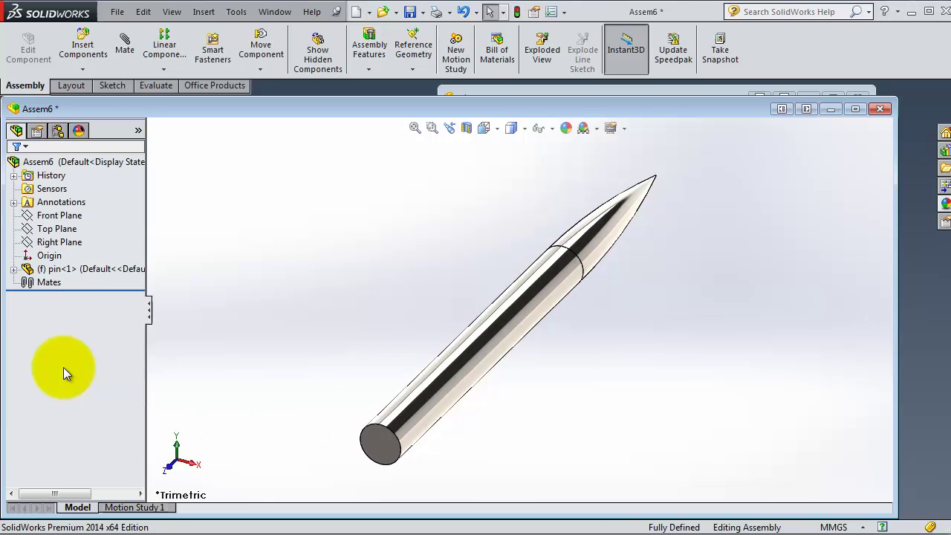
Insert the pin cap part into the assembly beside the pin
click(87, 46)
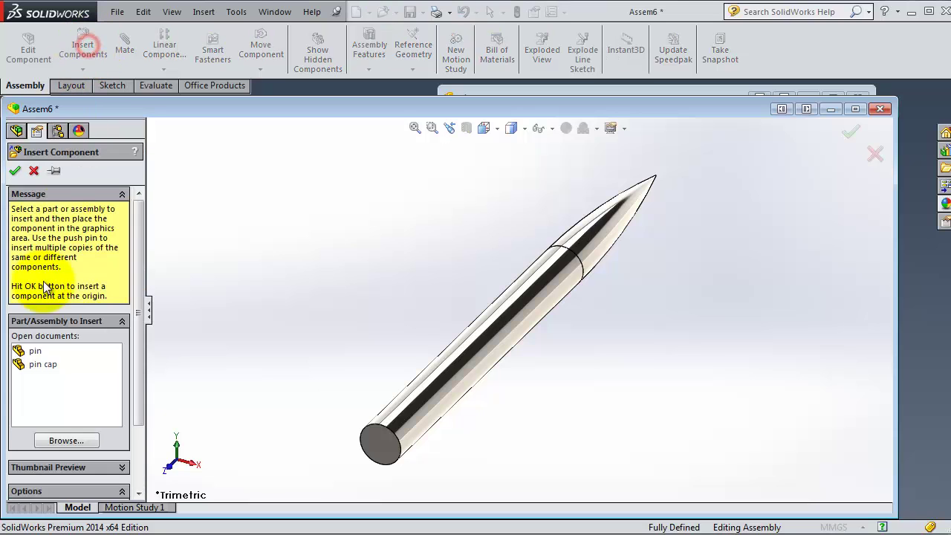
click(36, 364)
click(198, 403)
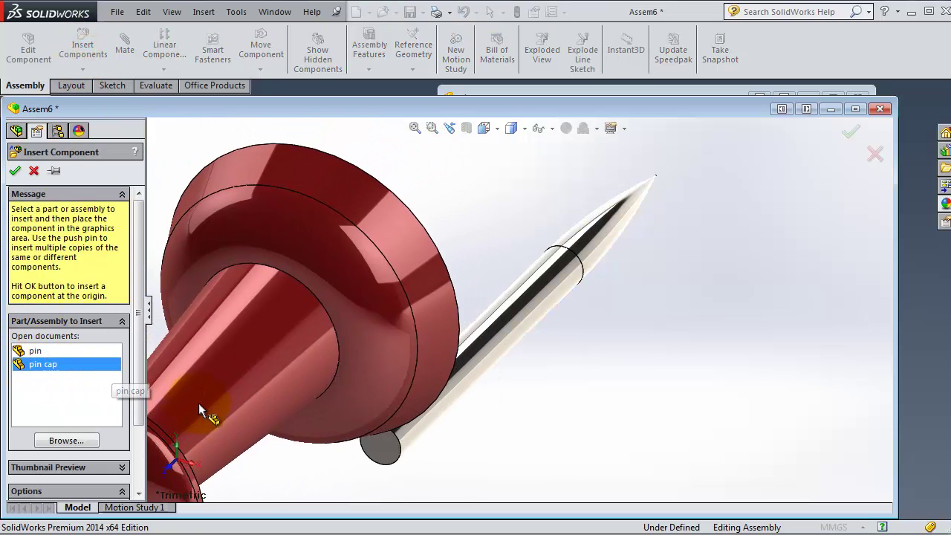
Add a concentric mate between the pin's cylindrical shank face and the inner face of the pin cap's hole
scroll(592, 378, down, 3)
middle_drag(593, 378, 518, 399)
scroll(485, 295, down, 3)
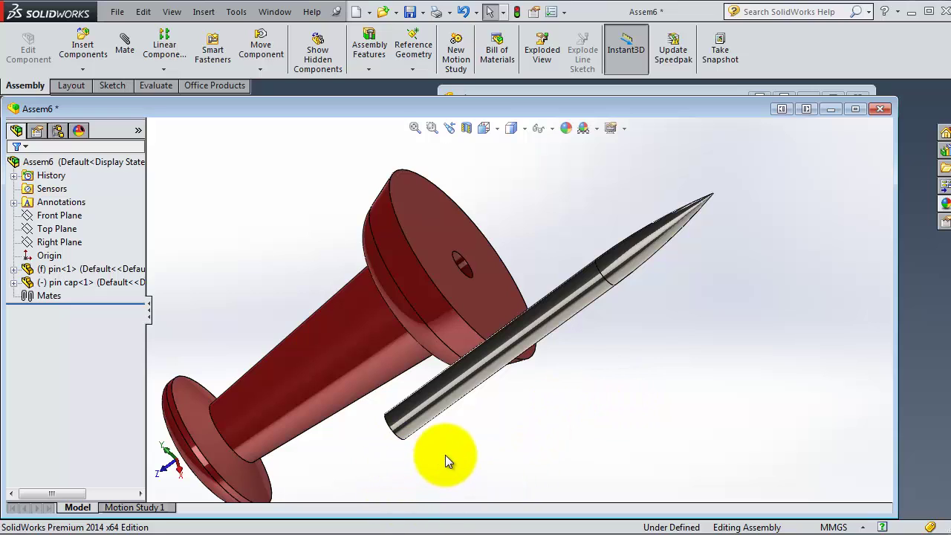
middle_drag(446, 457, 458, 438)
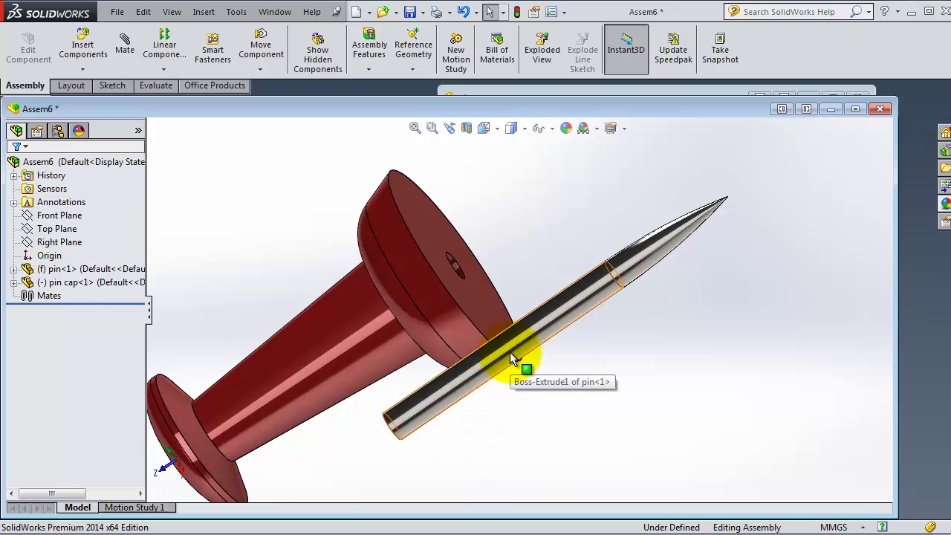
middle_drag(555, 178, 498, 314)
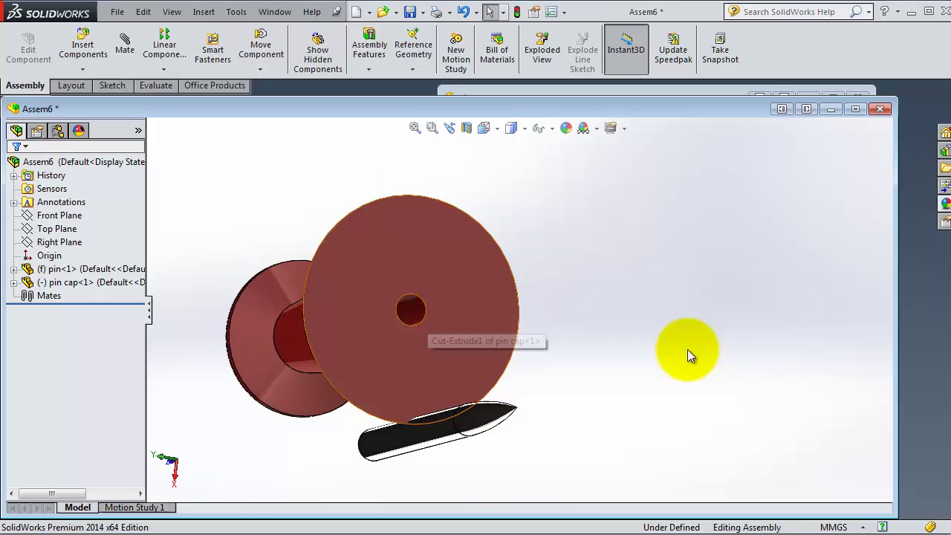
middle_drag(688, 356, 695, 338)
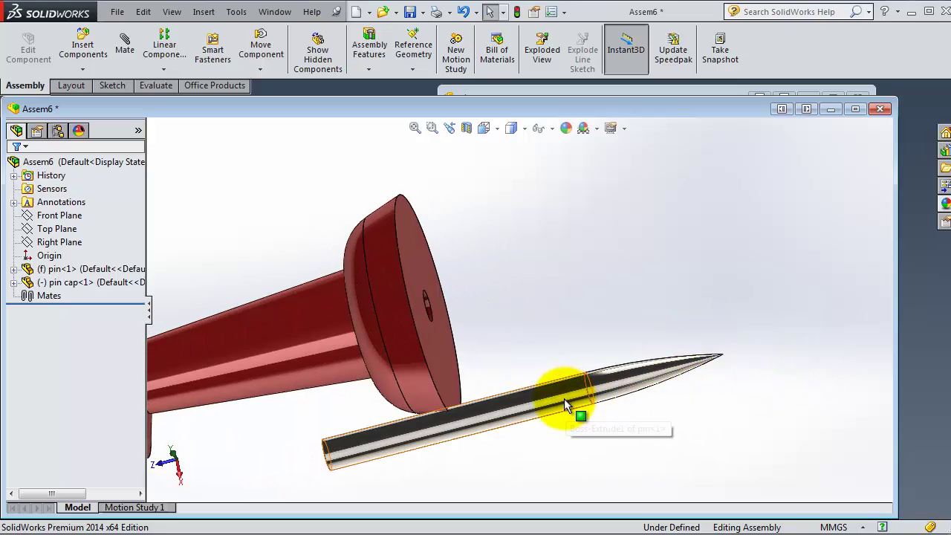
click(563, 398)
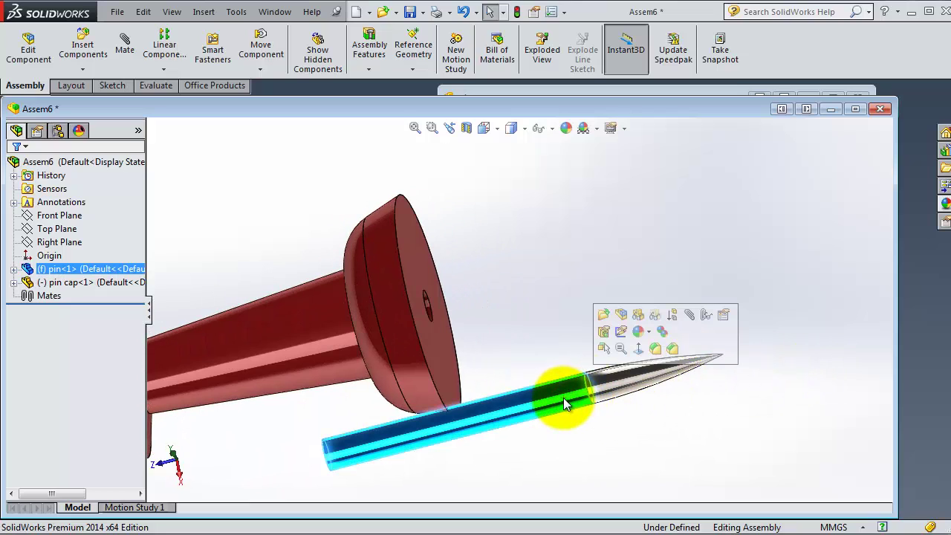
click(686, 315)
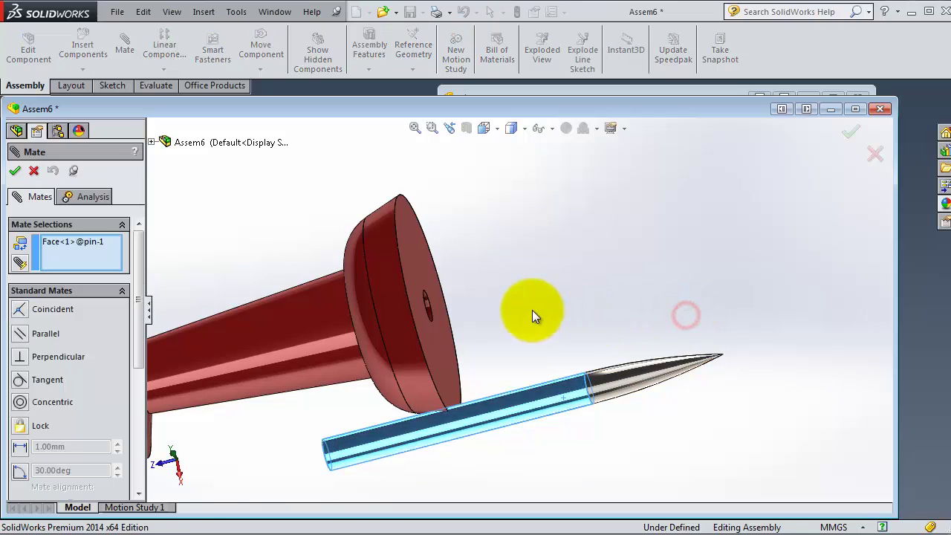
middle_drag(532, 310, 509, 332)
scroll(449, 343, down, 2)
scroll(428, 340, down, 2)
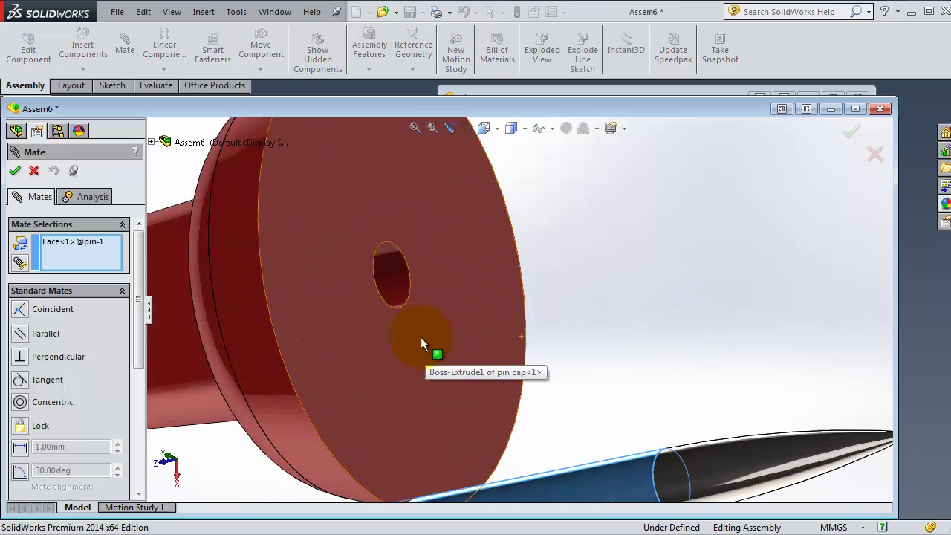
middle_drag(410, 285, 426, 313)
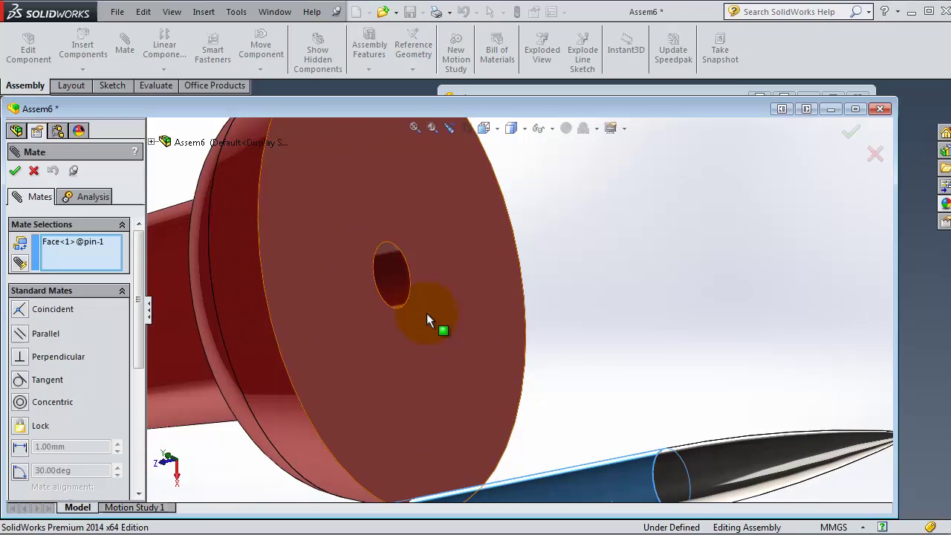
scroll(425, 313, down, 1)
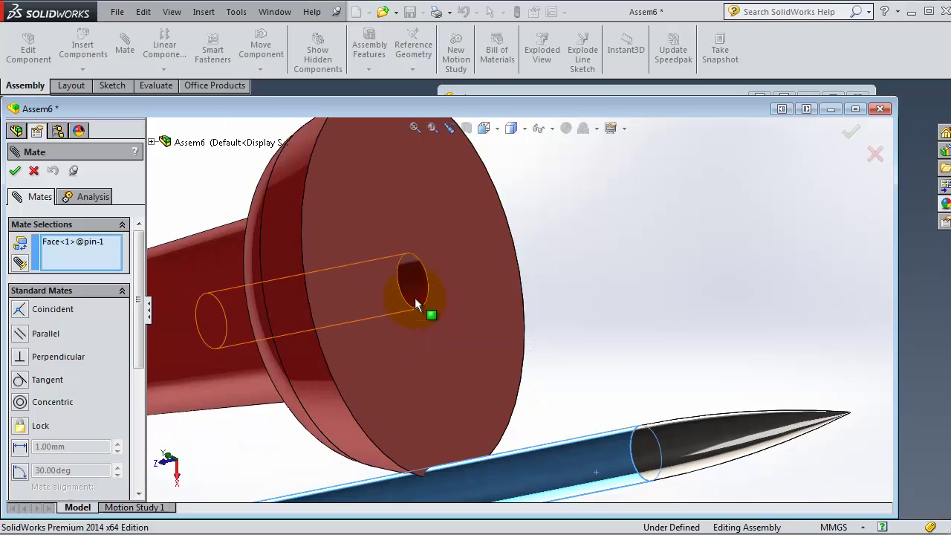
click(416, 297)
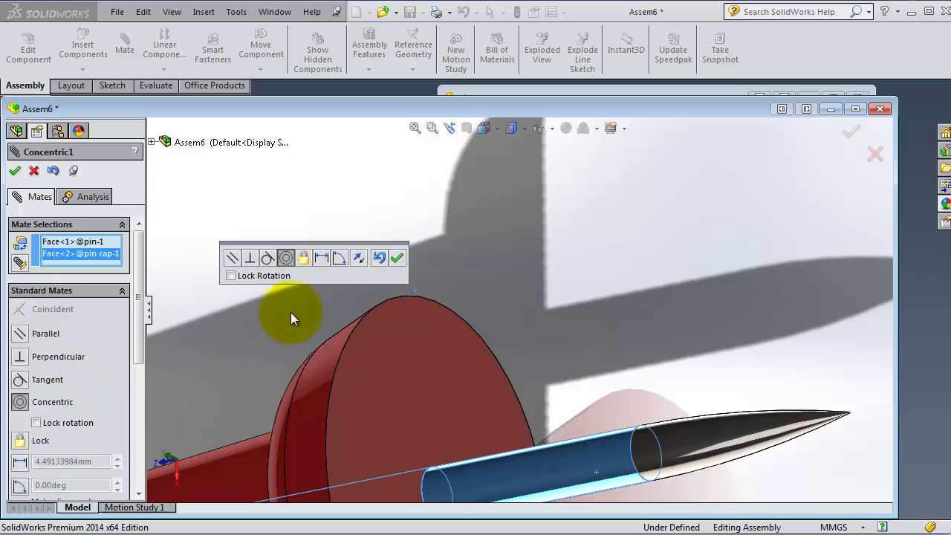
click(397, 260)
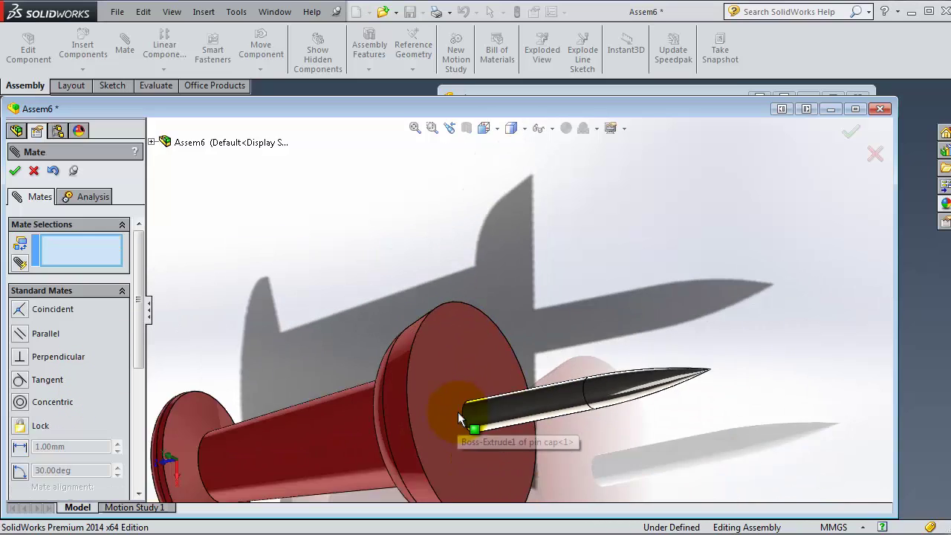
Test the remaining freedom of movement by trying to move the pin and the pin cap, and finish mating
middle_drag(464, 413, 485, 414)
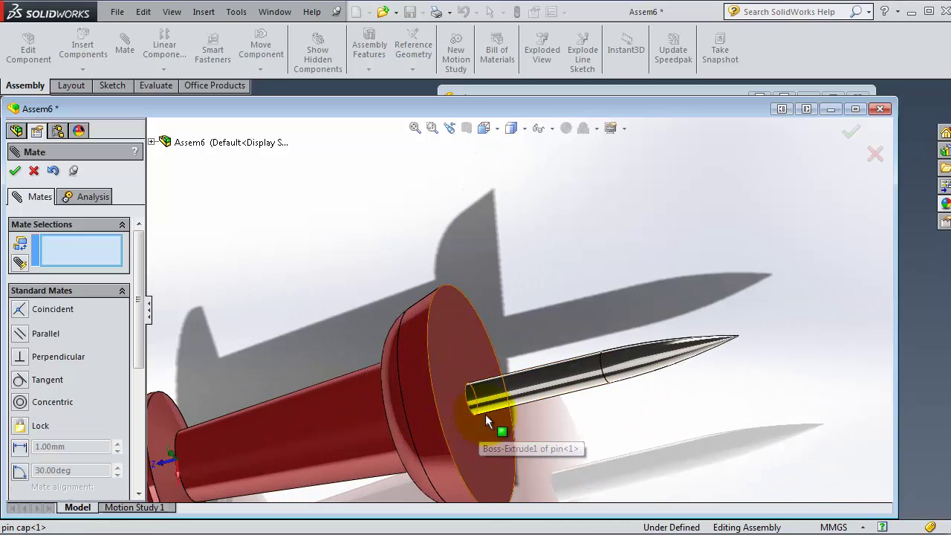
drag(524, 387, 578, 367)
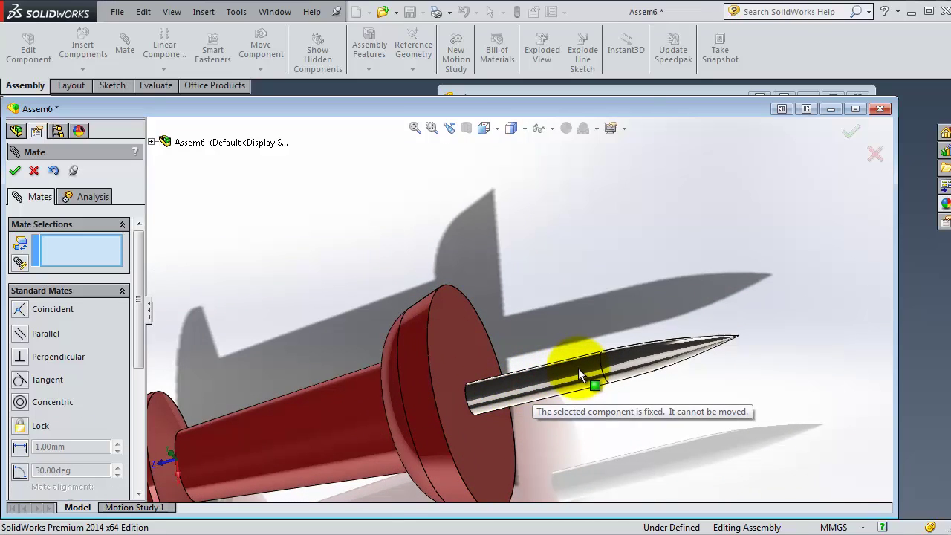
drag(449, 405, 497, 343)
middle_drag(494, 338, 382, 405)
mouse_move(367, 401)
mouse_down()
mouse_move(414, 402)
mouse_move(353, 384)
mouse_move(435, 402)
mouse_move(380, 388)
mouse_up()
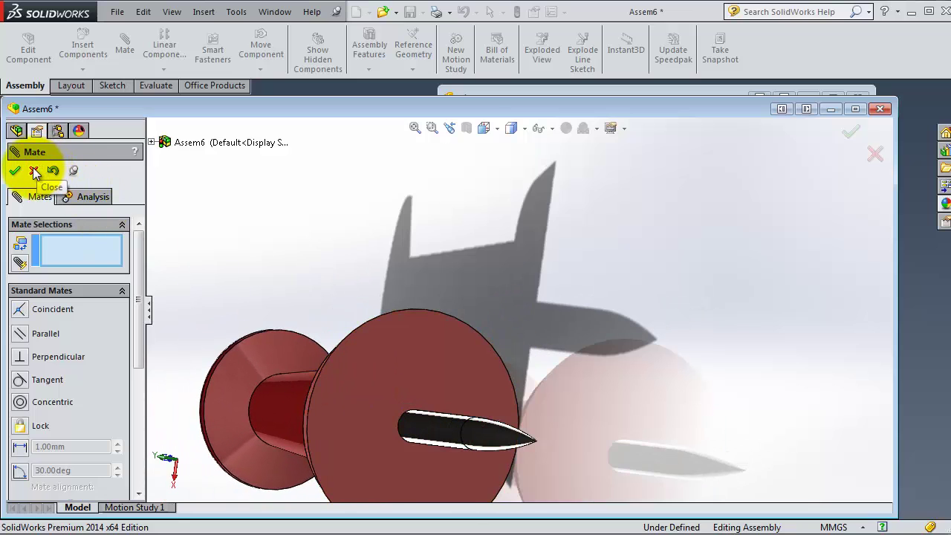
click(34, 171)
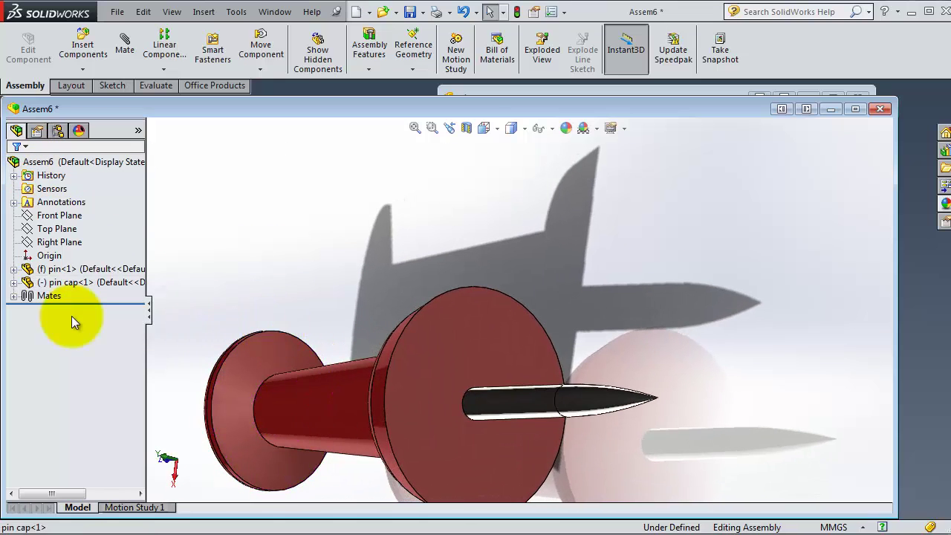
Delete the concentric mate between the pin and the pin cap
click(13, 295)
right_click(73, 313)
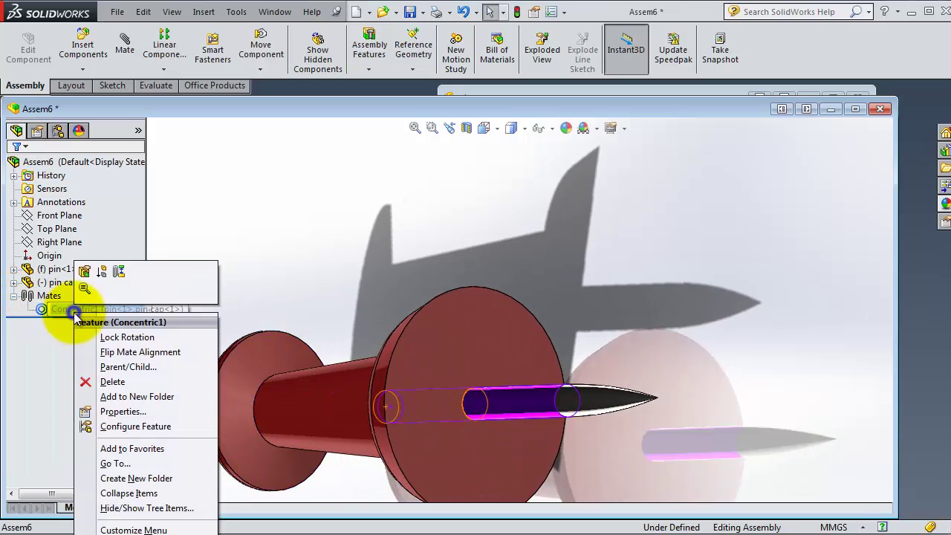
click(117, 382)
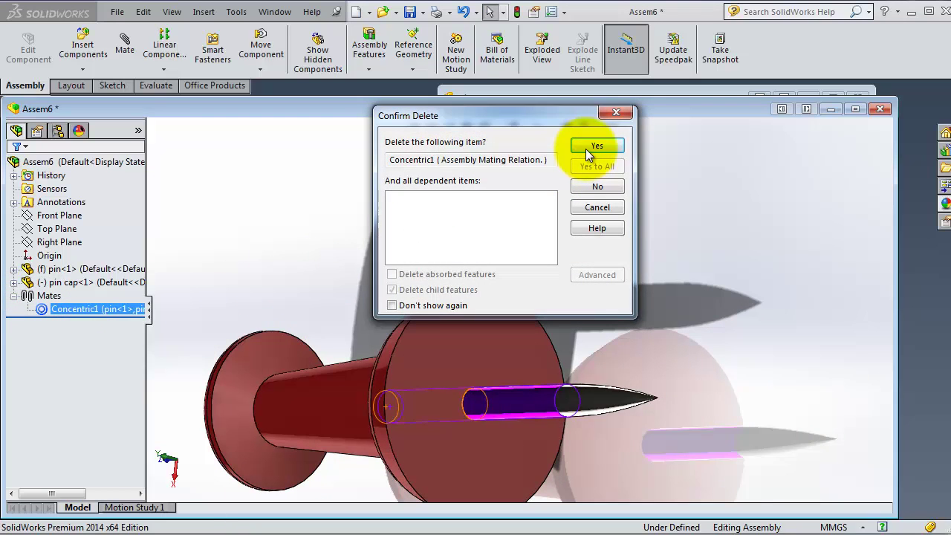
click(592, 146)
Move the pin cap away from the pin so that its hole clears the pin's blunt end
middle_drag(605, 253, 529, 370)
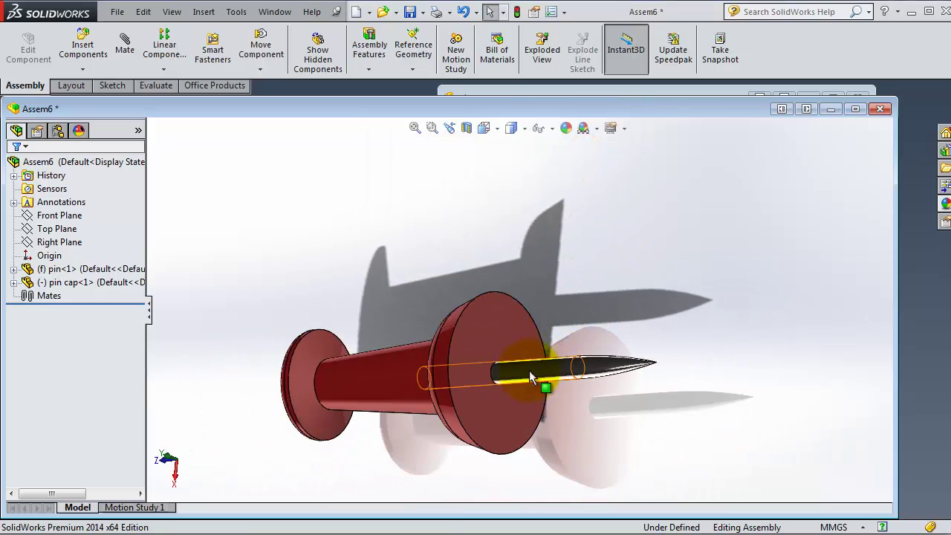
drag(465, 390, 399, 391)
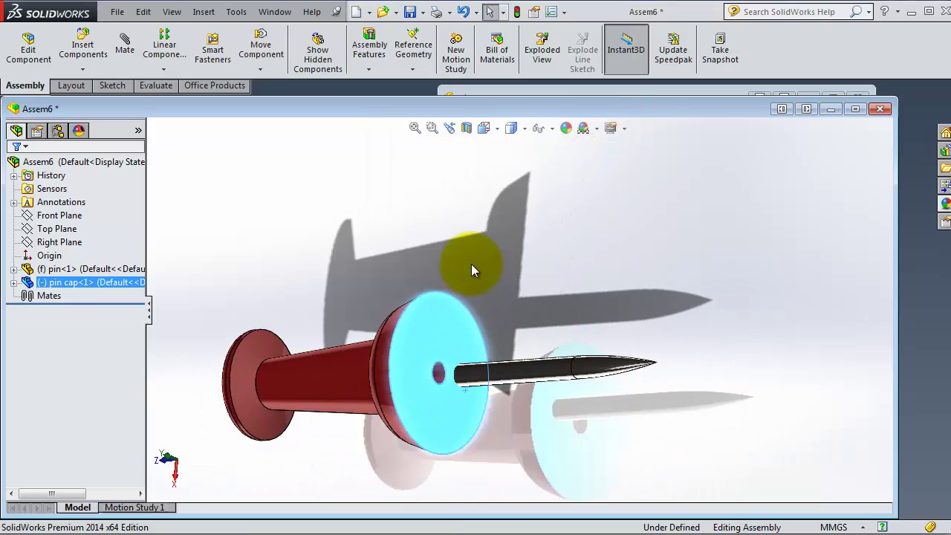
middle_drag(504, 301, 519, 299)
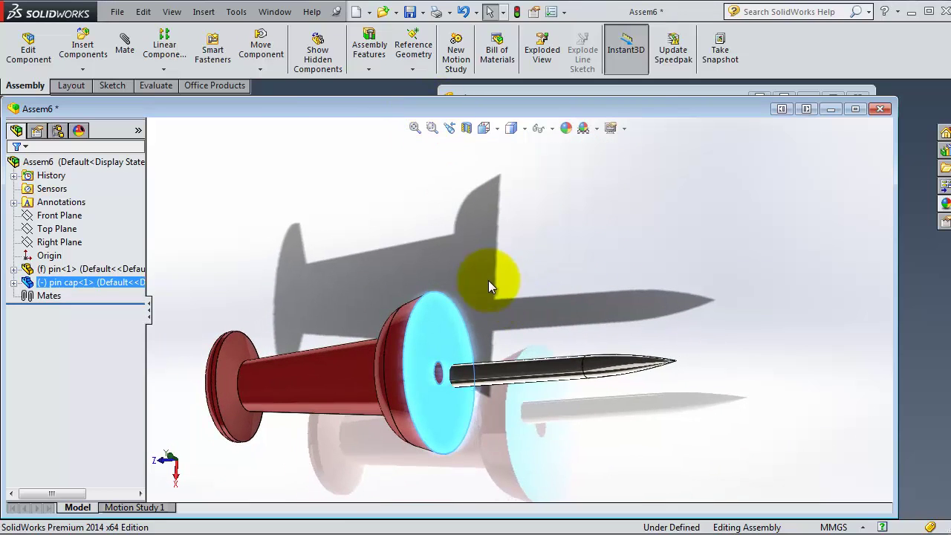
Add a concentric mate between the circular edge where the pin's shank meets its tapered tip and the rim edge of the pin cap's hole
scroll(529, 362, down, 5)
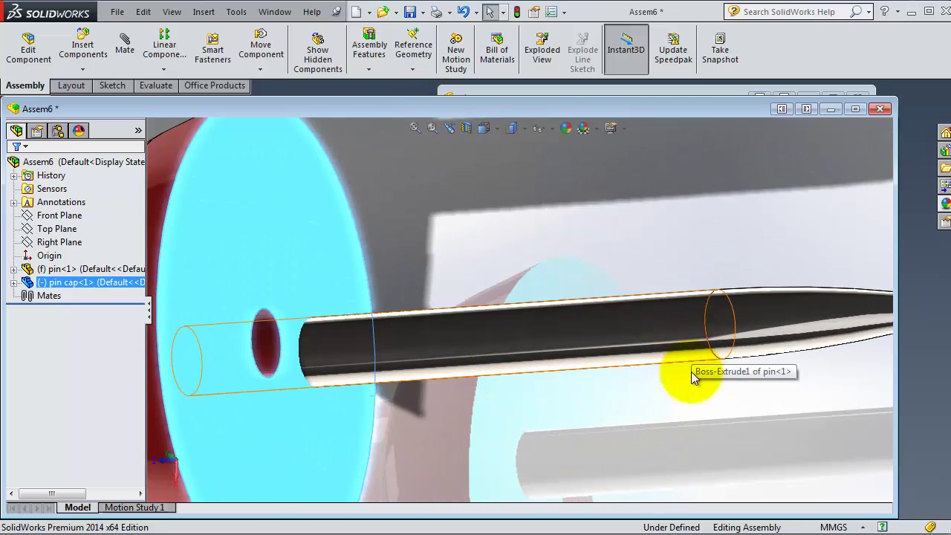
middle_drag(690, 374, 641, 406)
scroll(679, 381, down, 3)
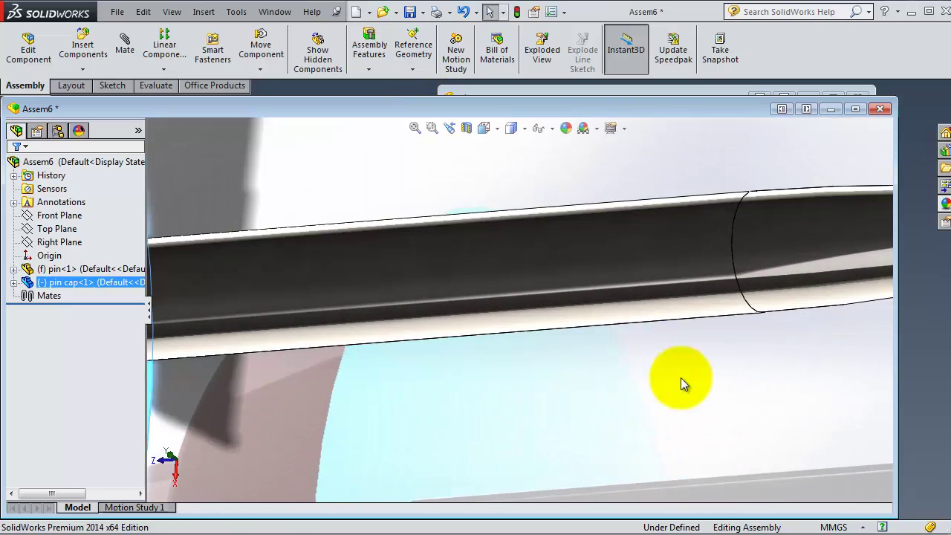
click(740, 290)
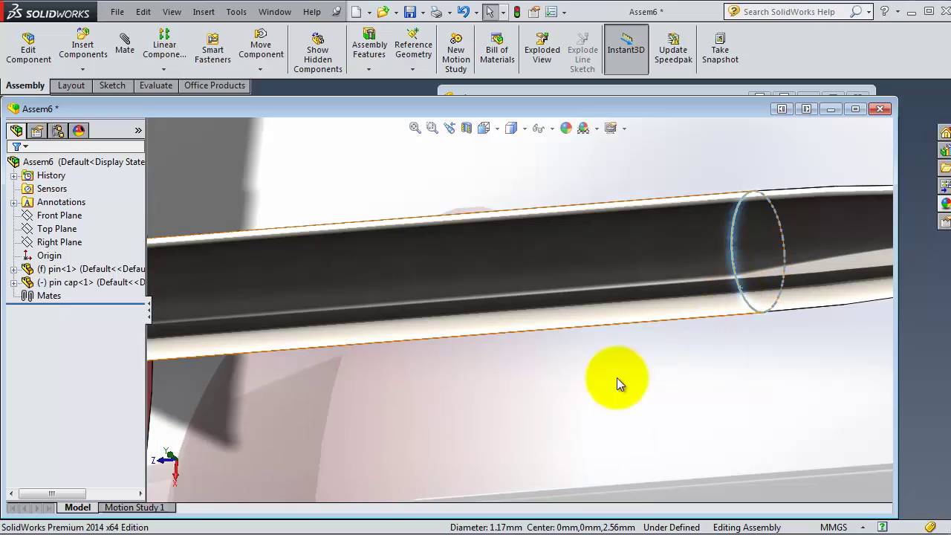
scroll(511, 417, up, 3)
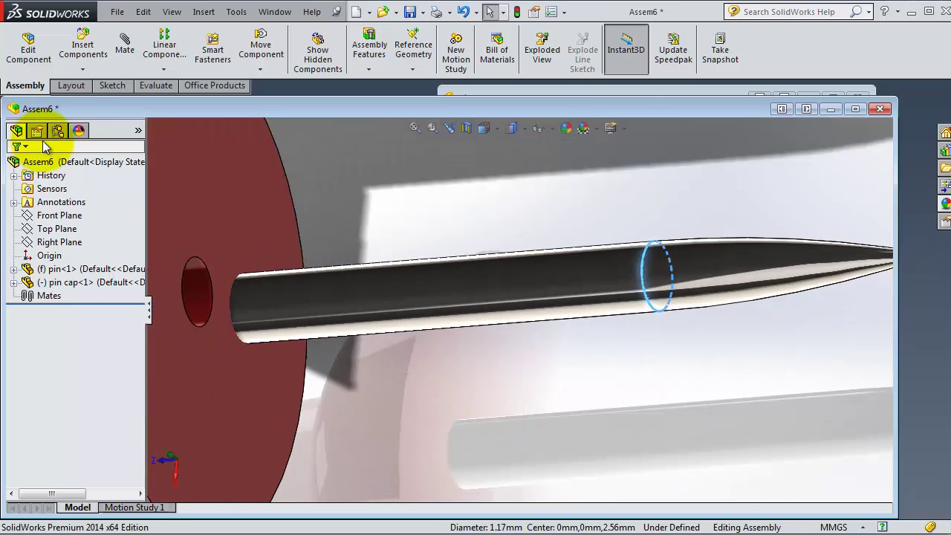
click(125, 43)
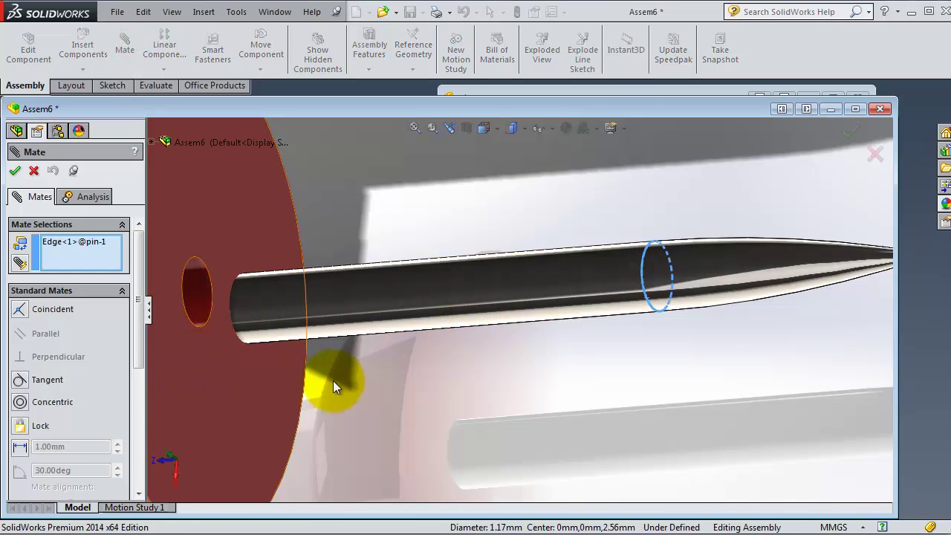
scroll(330, 377, up, 2)
scroll(327, 372, down, 3)
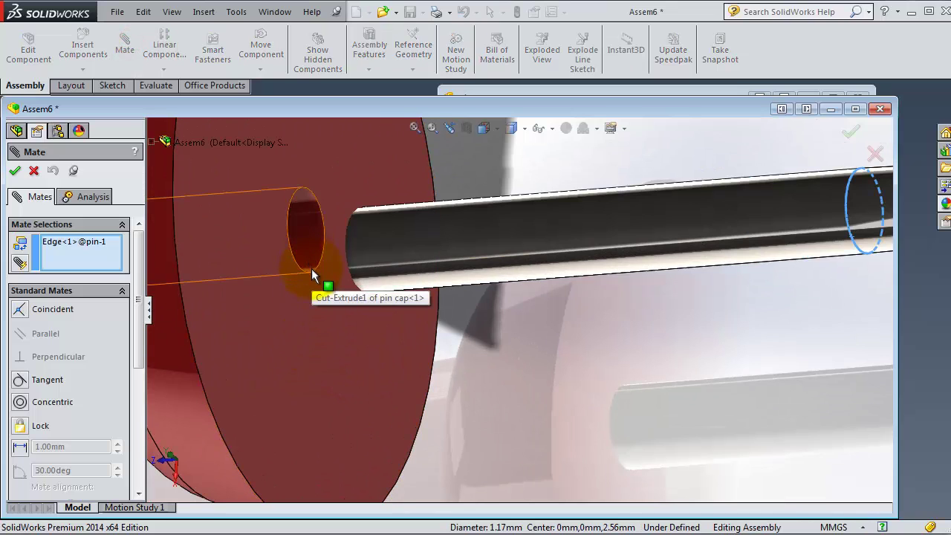
click(312, 276)
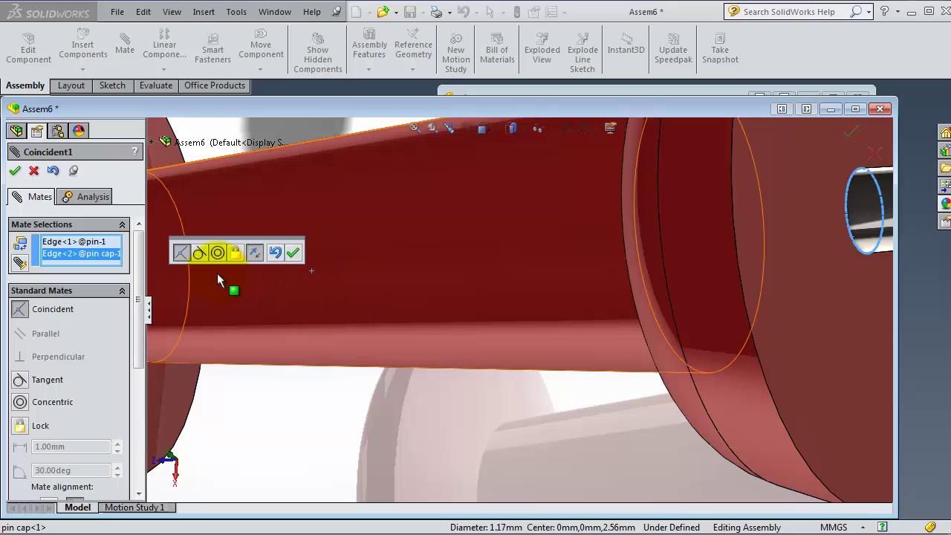
click(23, 404)
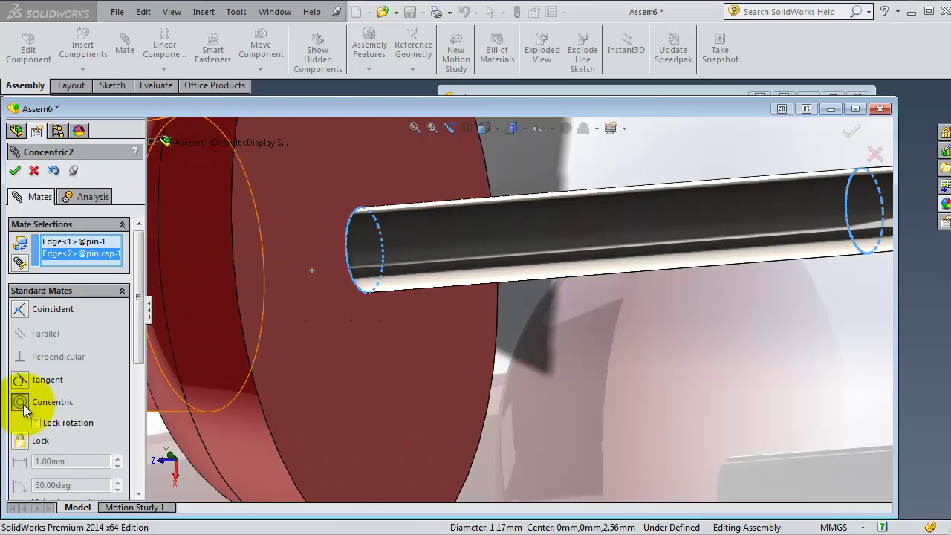
click(14, 170)
Test the axial freedom of movement by sliding the pin cap back and forth along the pin
scroll(527, 333, up, 4)
middle_drag(528, 332, 549, 314)
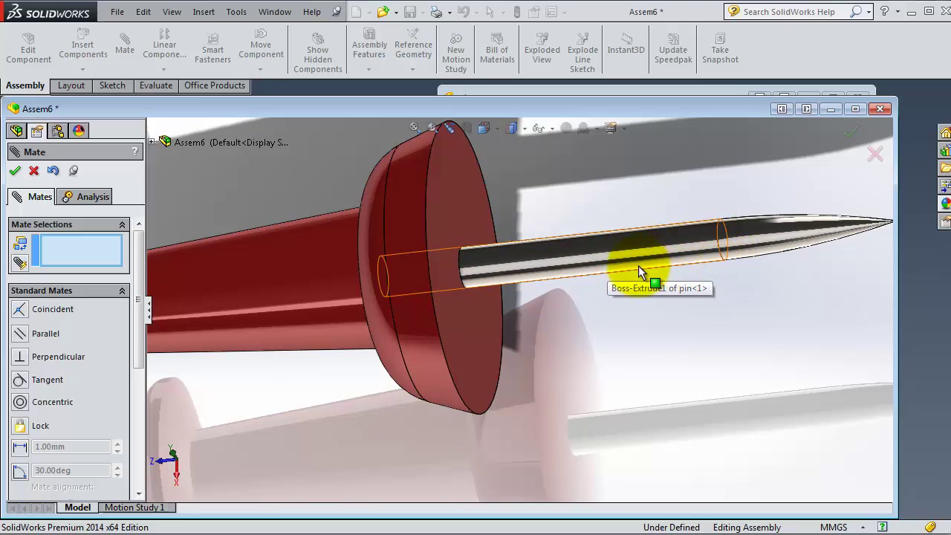
middle_drag(604, 381, 186, 233)
middle_drag(598, 334, 603, 301)
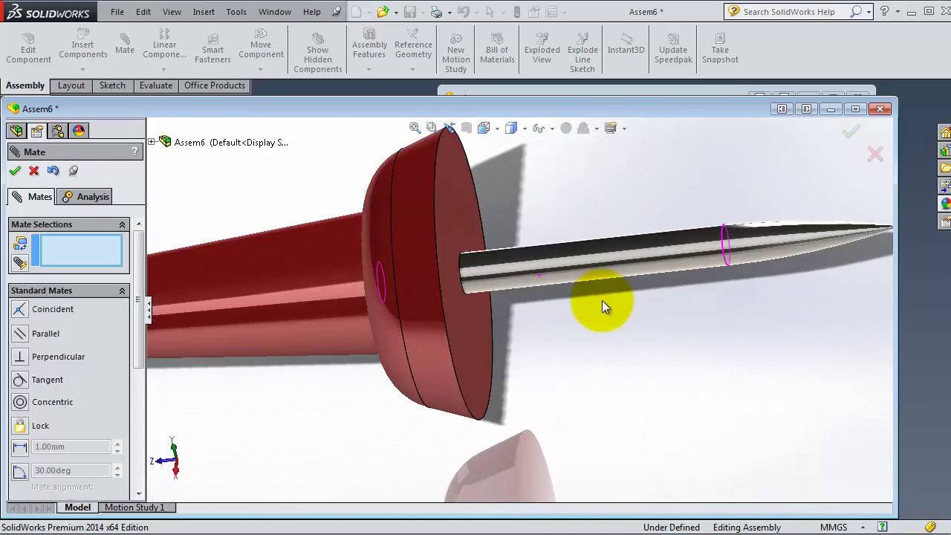
drag(430, 308, 537, 302)
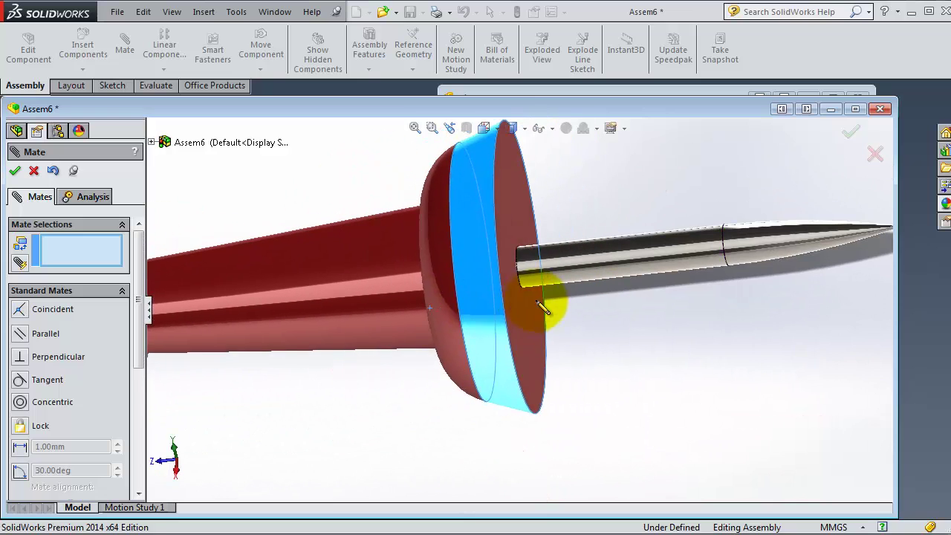
middle_drag(542, 307, 434, 313)
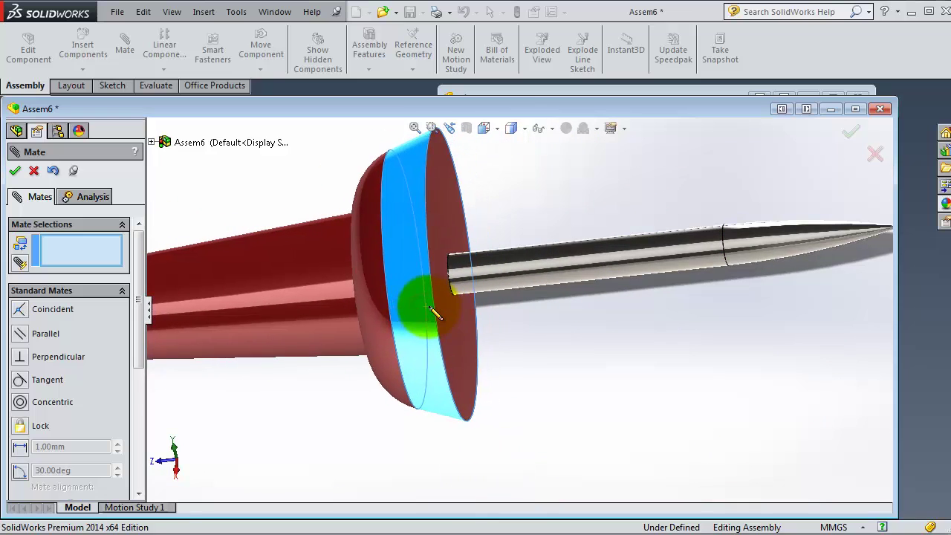
drag(436, 314, 327, 312)
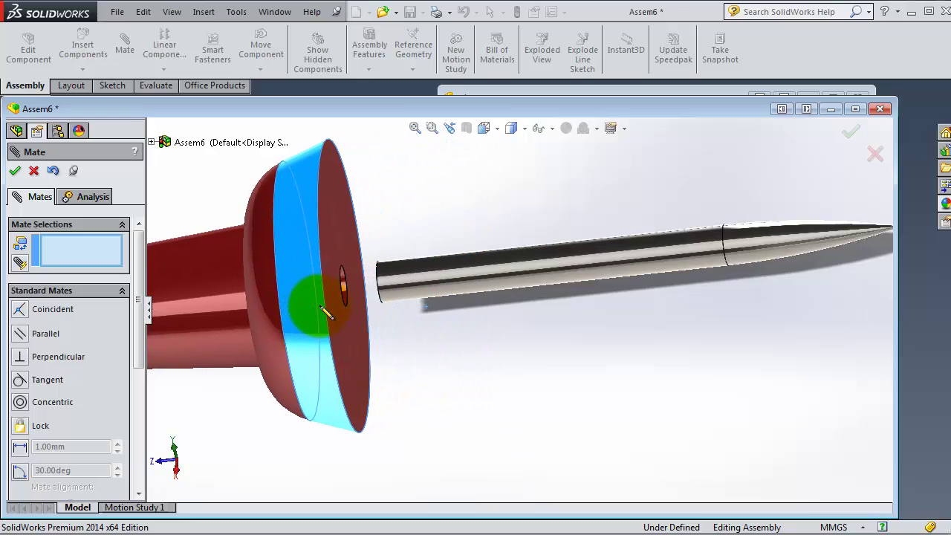
Move the pin cap clear of the pin and add a coincident mate between the pin's blunt end face and the bottom face of the cap's hole
middle_drag(327, 312, 355, 284)
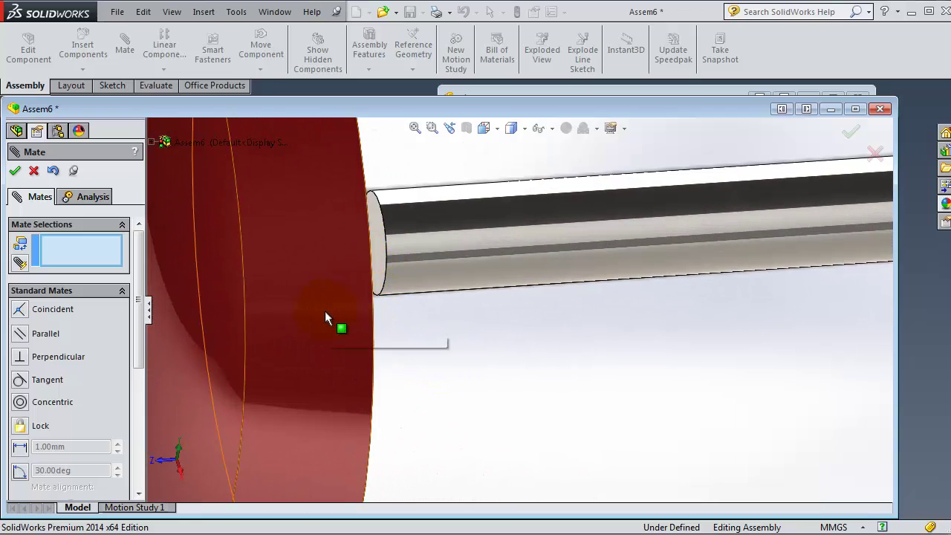
drag(320, 310, 245, 318)
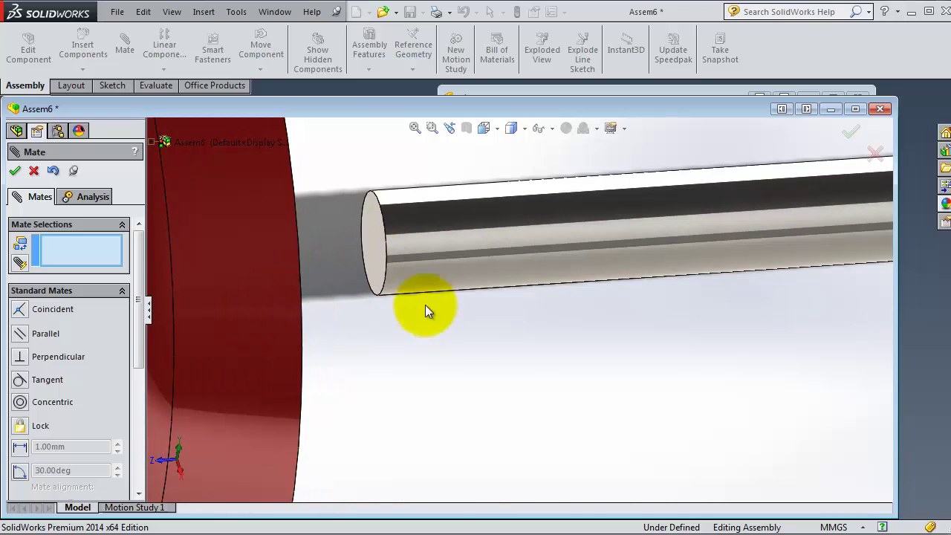
click(373, 256)
middle_drag(360, 269, 315, 334)
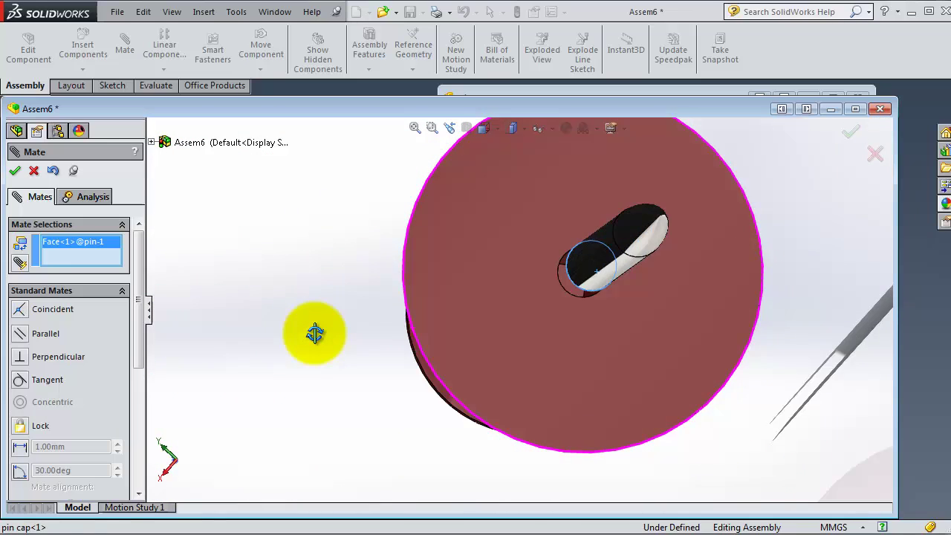
scroll(315, 333, down, 3)
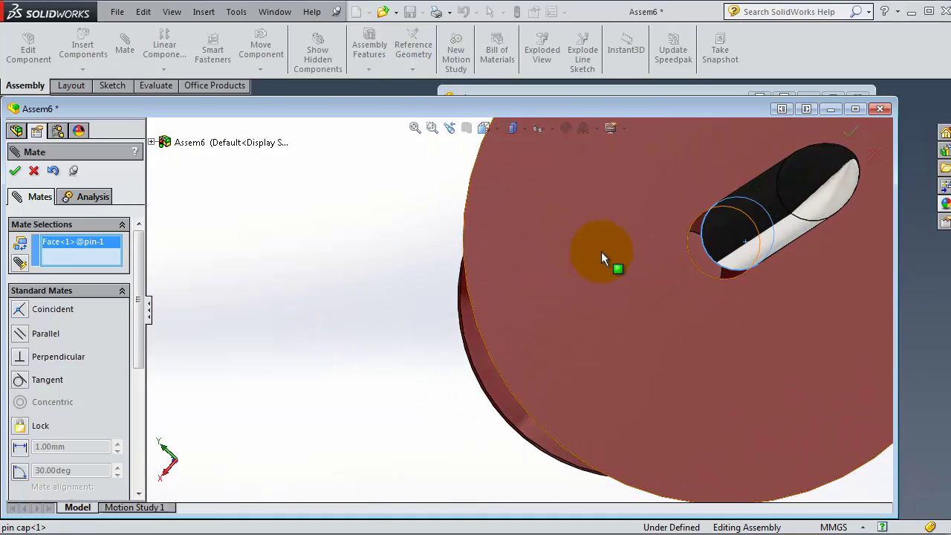
click(699, 262)
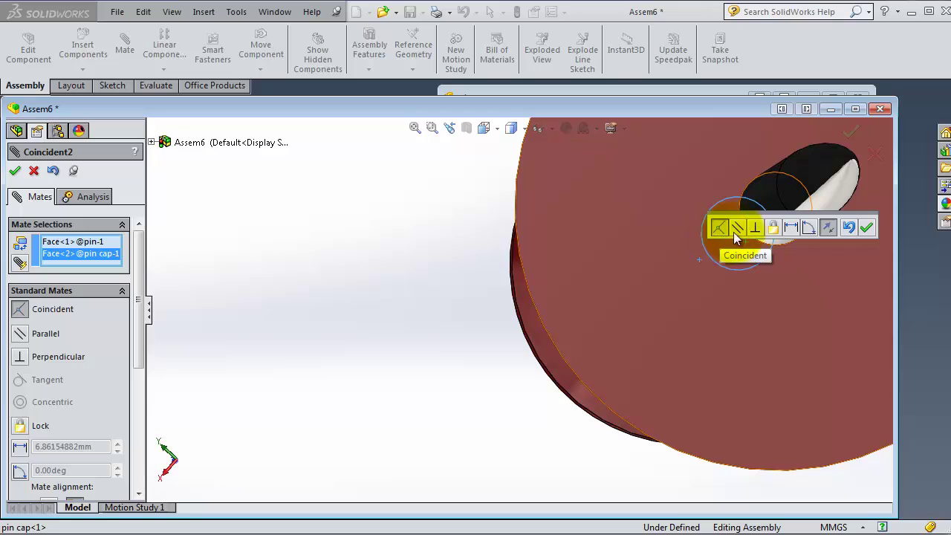
click(866, 227)
Check the mated push pin by trying to move the pin cap, and fit the whole assembly in view
scroll(598, 310, up, 5)
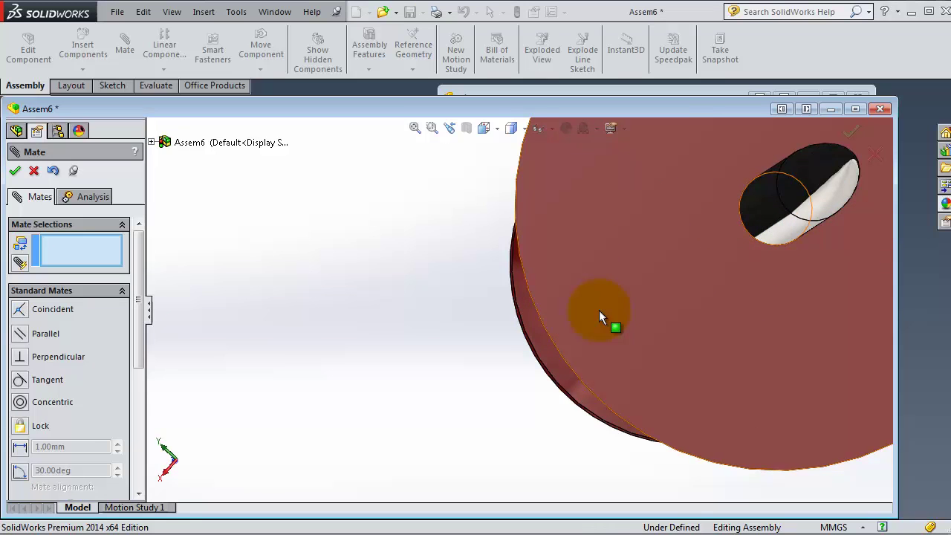
middle_drag(601, 307, 688, 280)
click(582, 289)
drag(535, 292, 642, 248)
key(f)
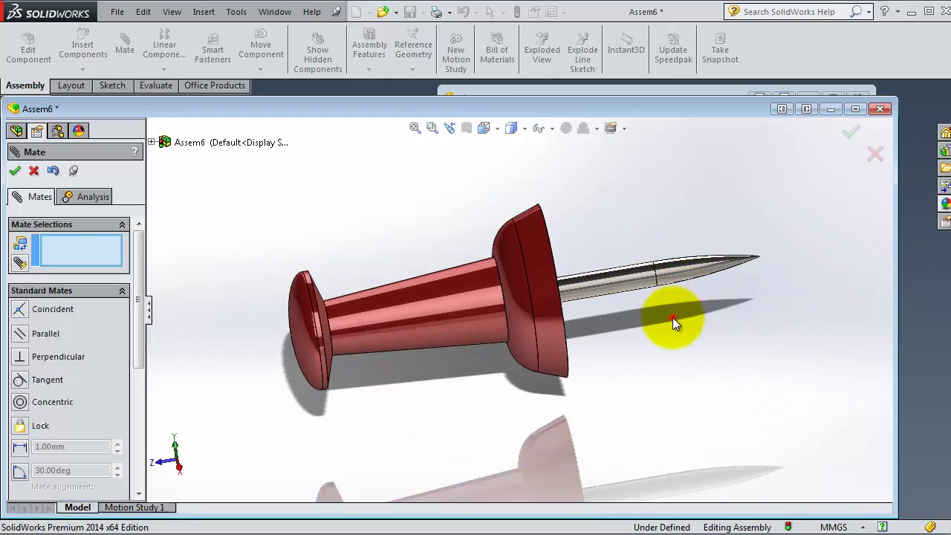